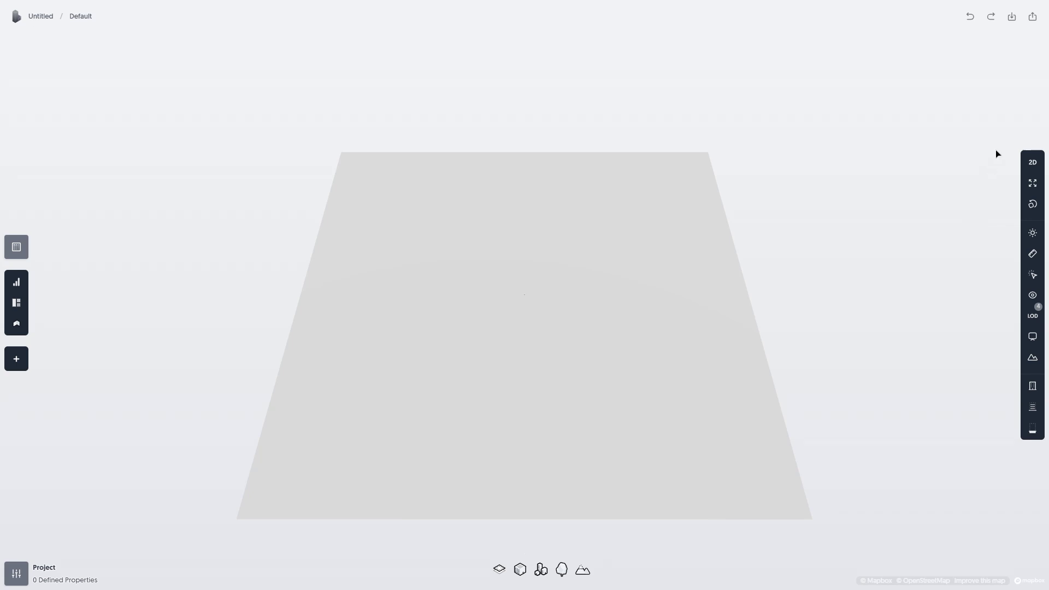
- Open the list of importable file formats to bring in the DXF contour drawing
left_click(1011, 16)
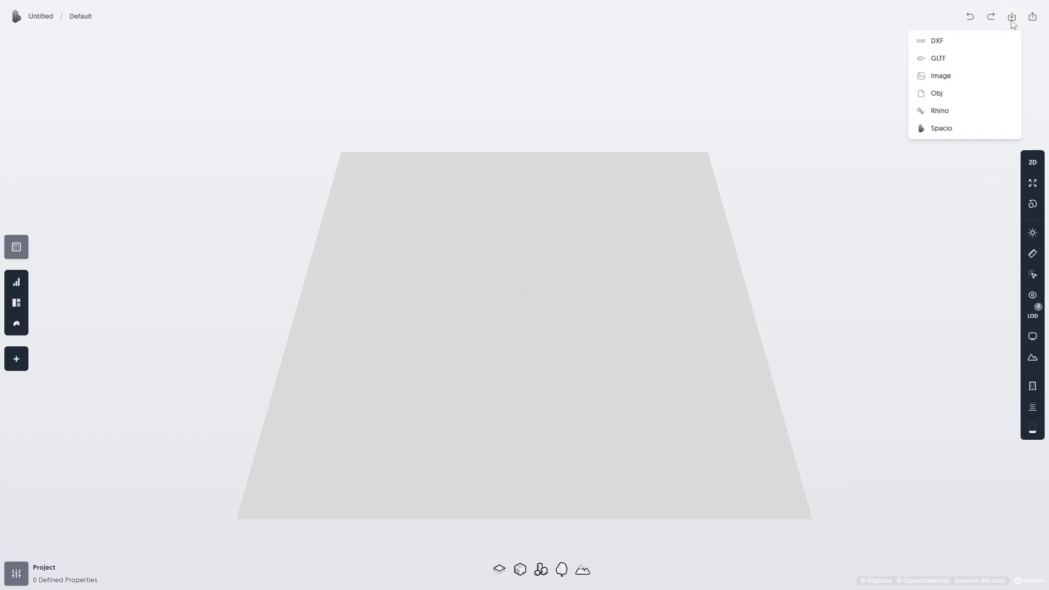
- Import the DXF contour file's selected layers in metres, moved to the project origin
left_click(953, 46)
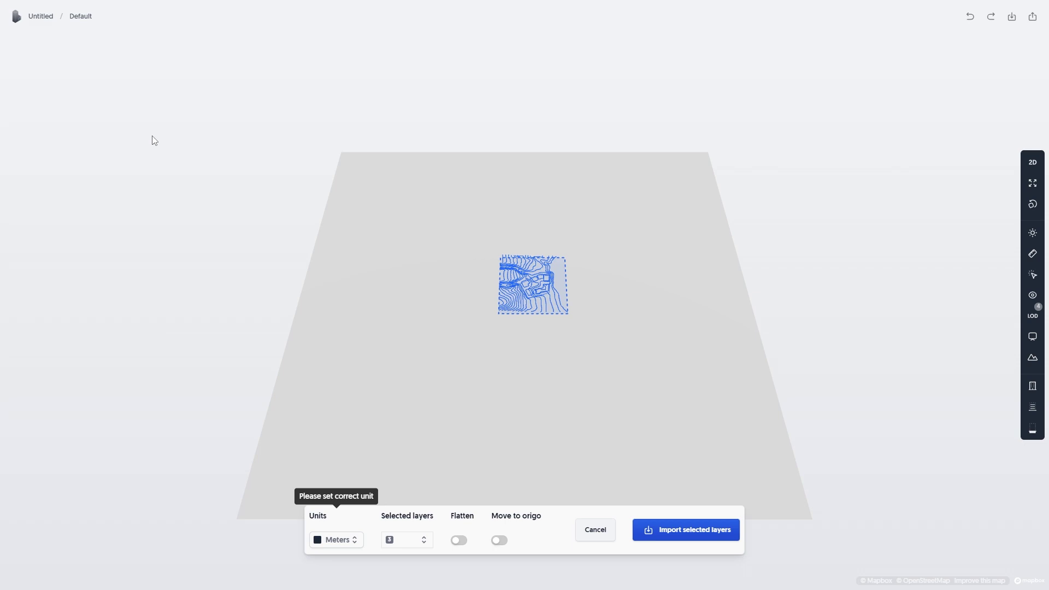
left_click(404, 544)
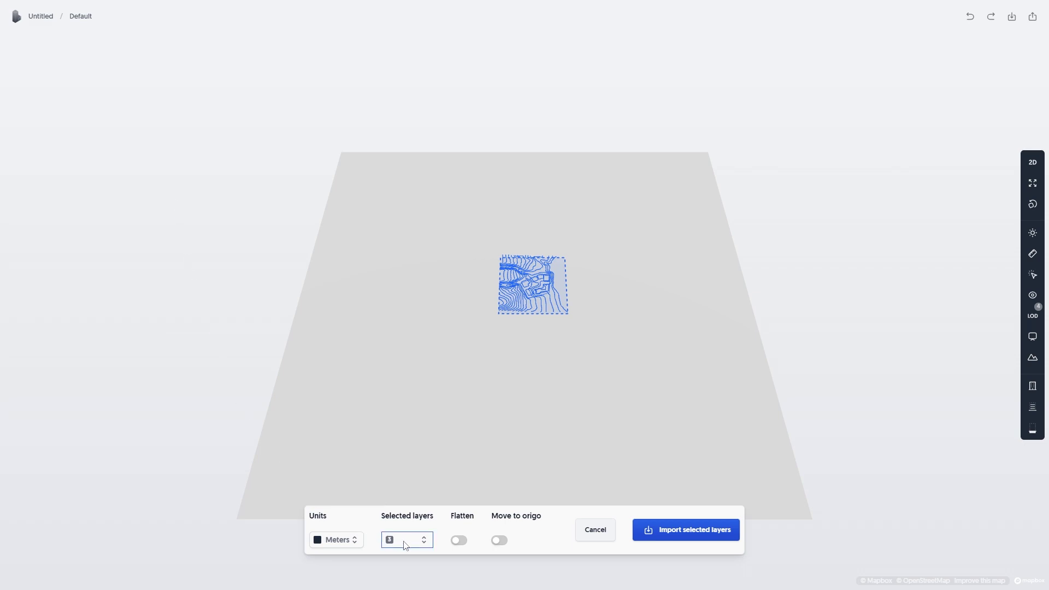
left_click(498, 541)
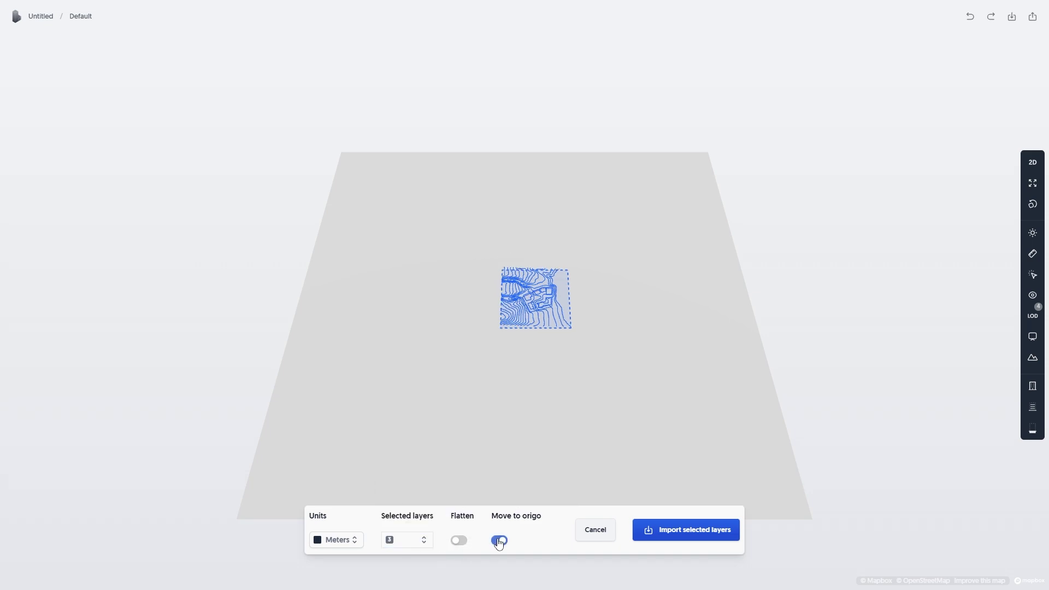
left_click(685, 533)
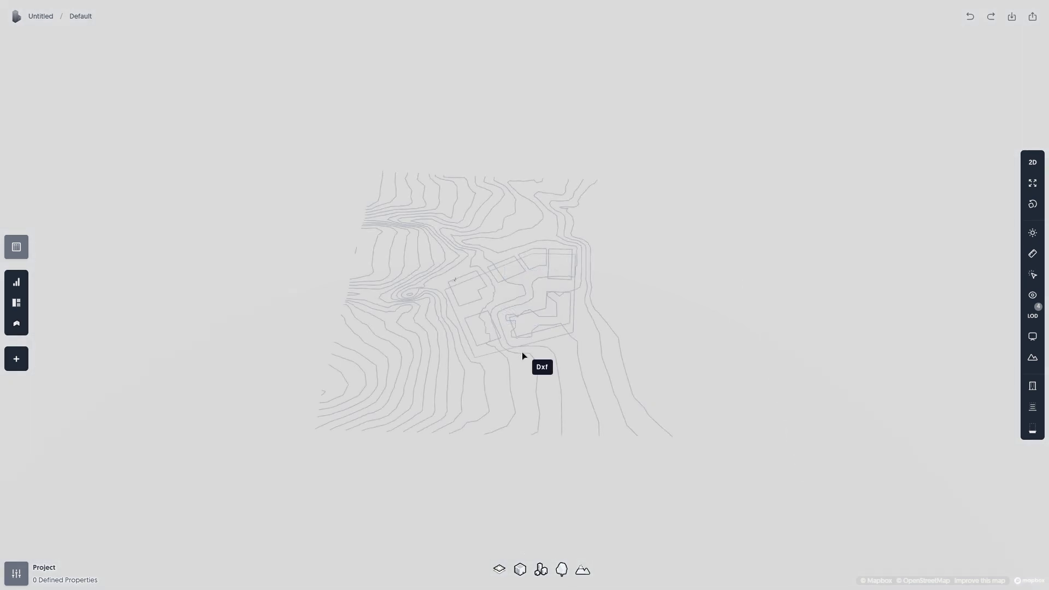
- Hide the DXF's Plot and Buildings layers, leaving only Contours visible
left_click(529, 355)
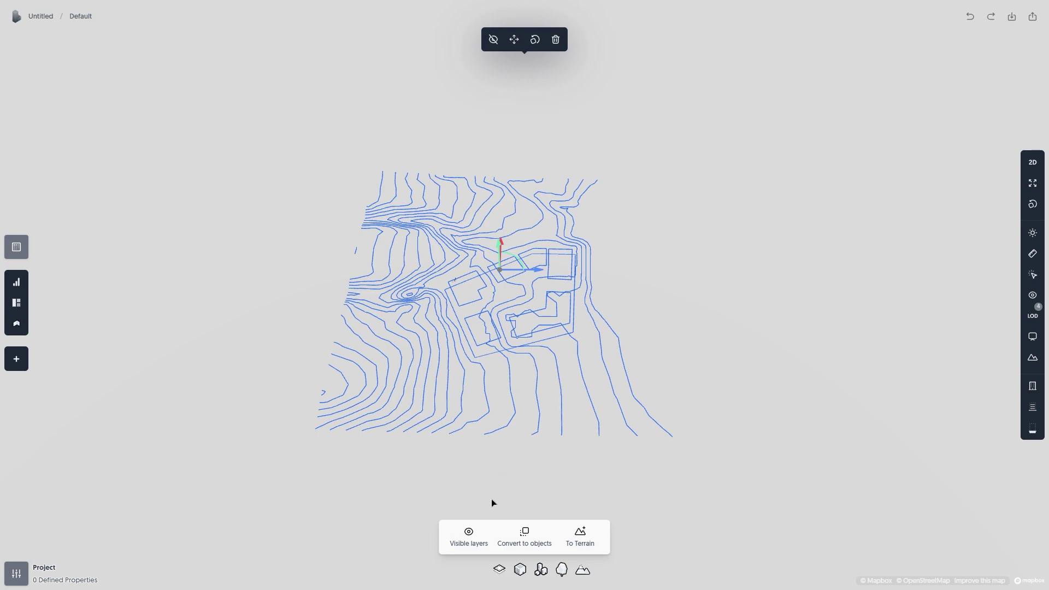
left_click(472, 537)
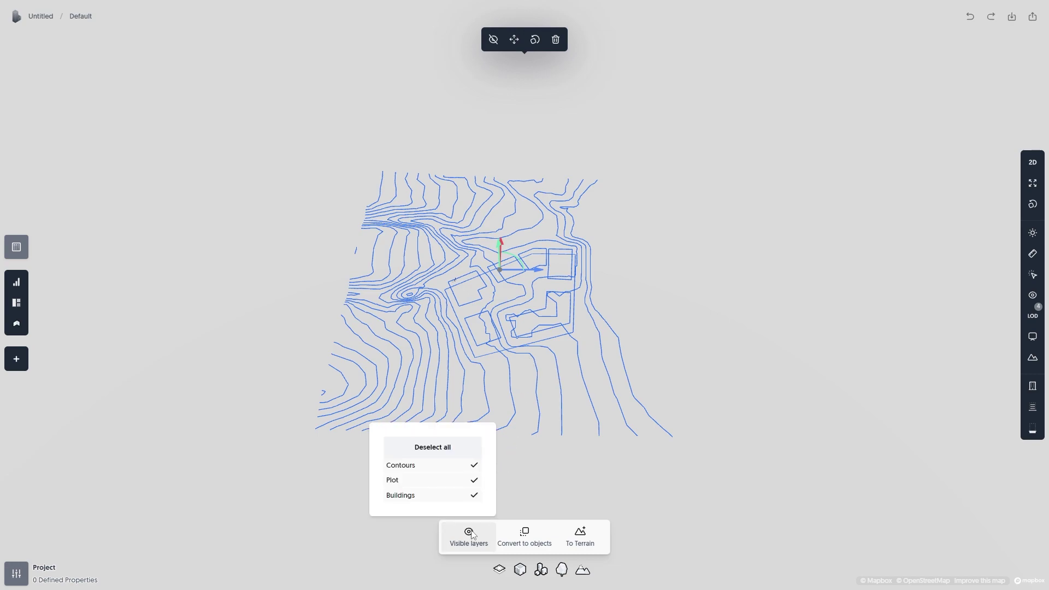
left_click(471, 486)
left_click(472, 496)
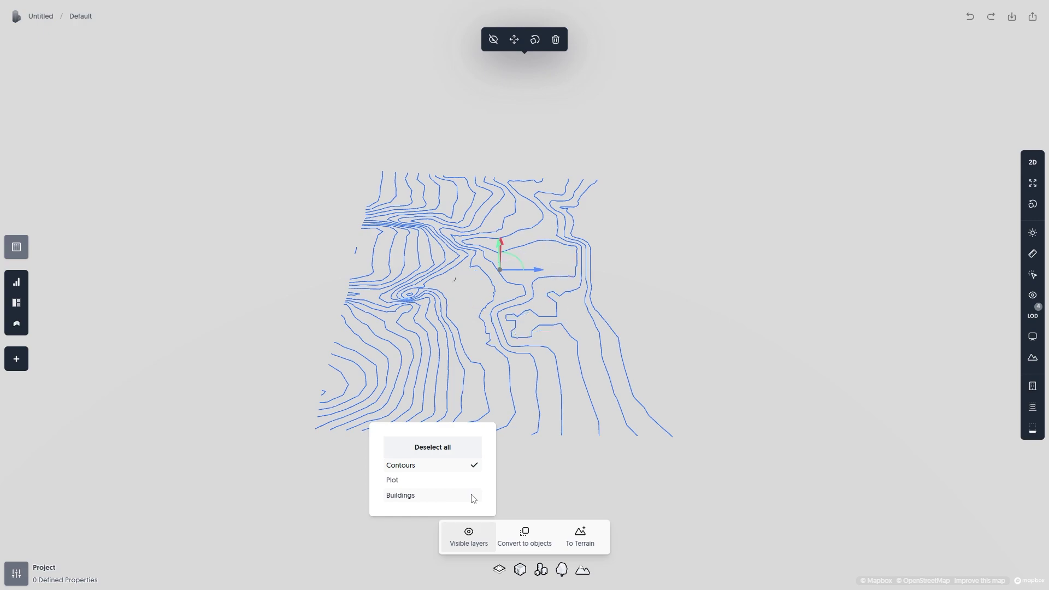
left_click(475, 536)
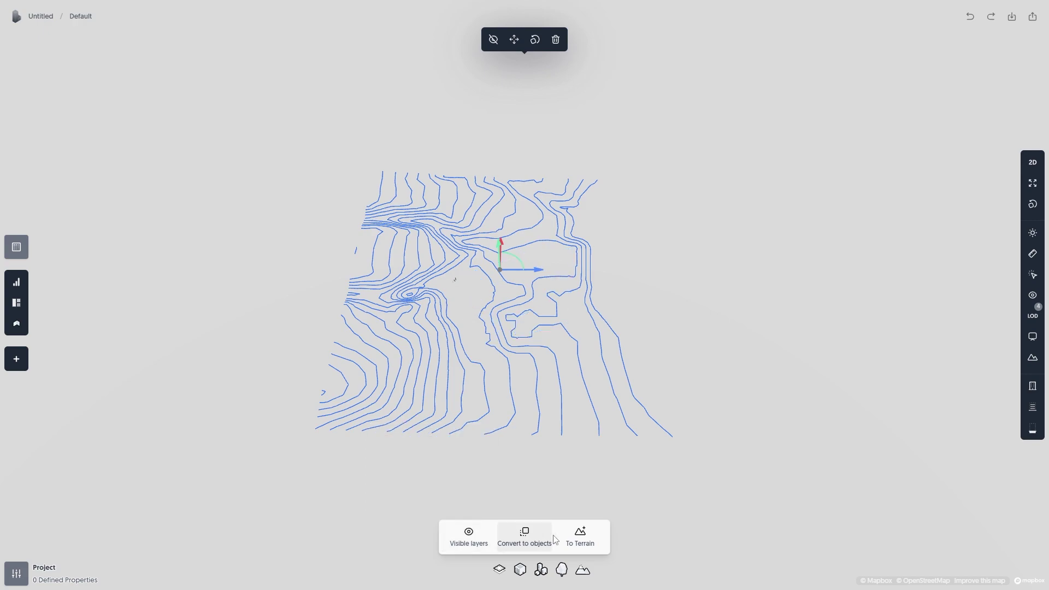
- Convert the picked contour curves into terrain and orbit to view it in 3D
left_click(581, 542)
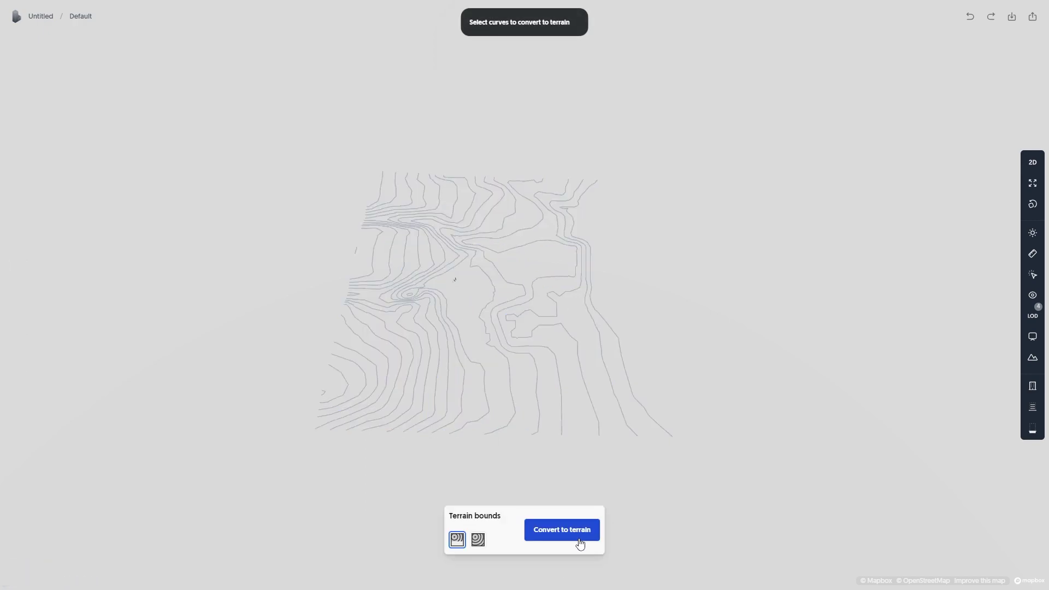
left_click(561, 401)
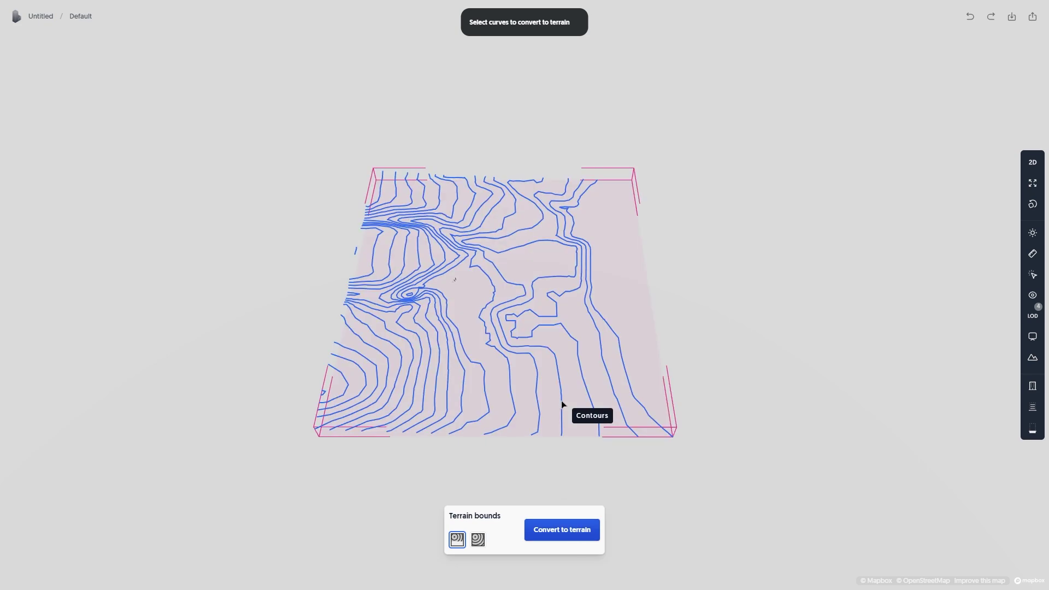
left_click(565, 530)
middle_click_drag(706, 443, 494, 418)
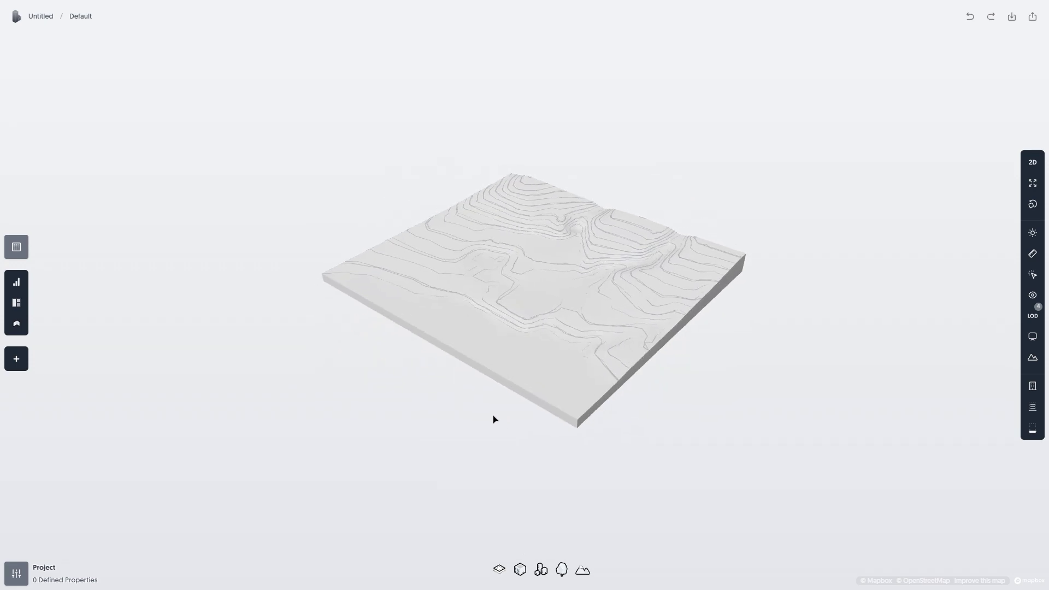
- Hide Contours, show the Plot and Buildings layers, and convert those lines to objects
left_click(613, 375)
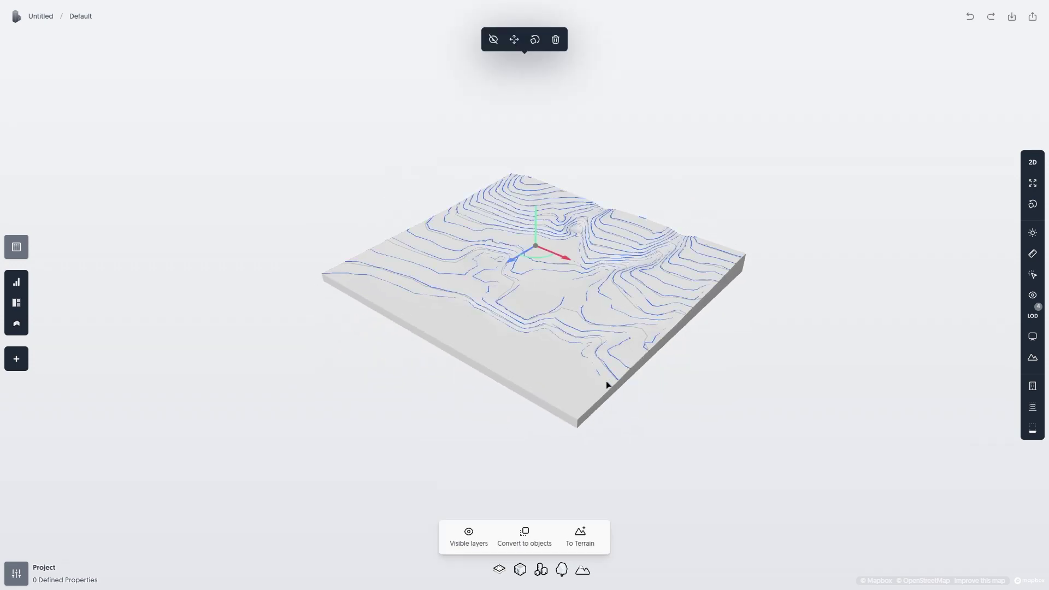
left_click(479, 539)
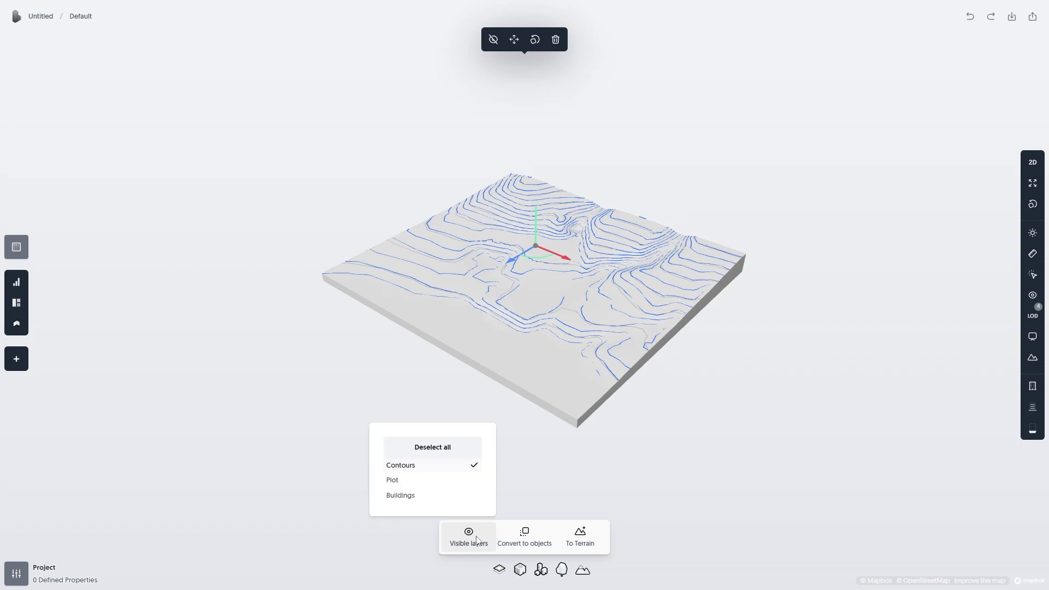
left_click(472, 474)
left_click(473, 480)
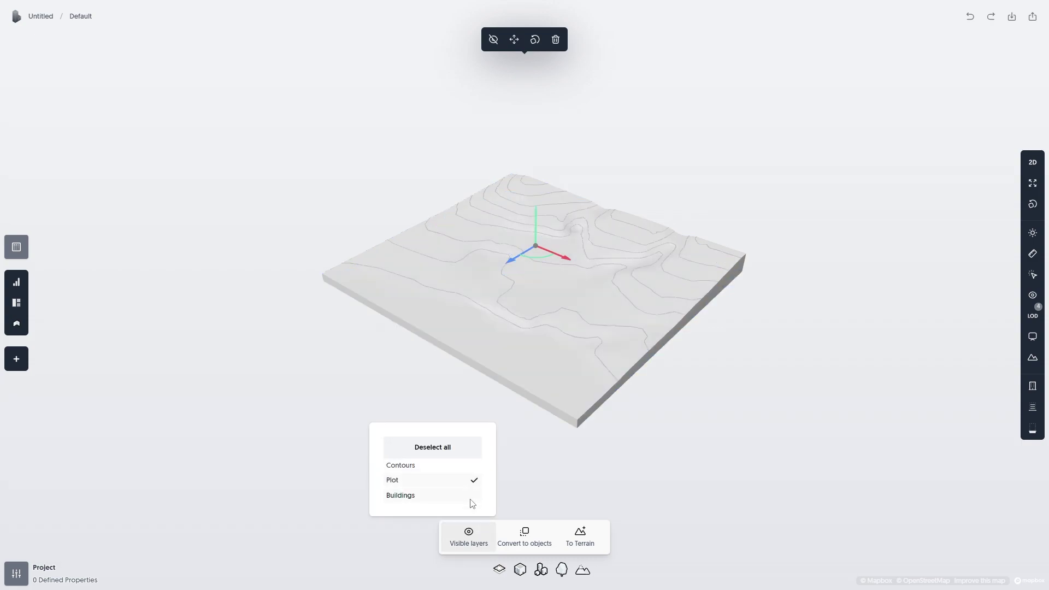
left_click(473, 495)
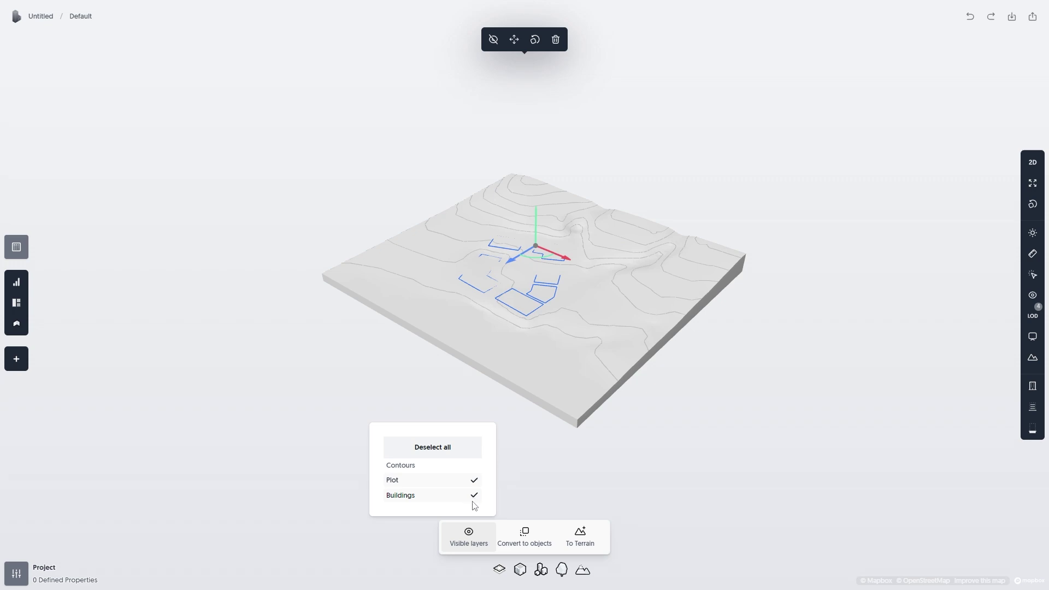
left_click(526, 539)
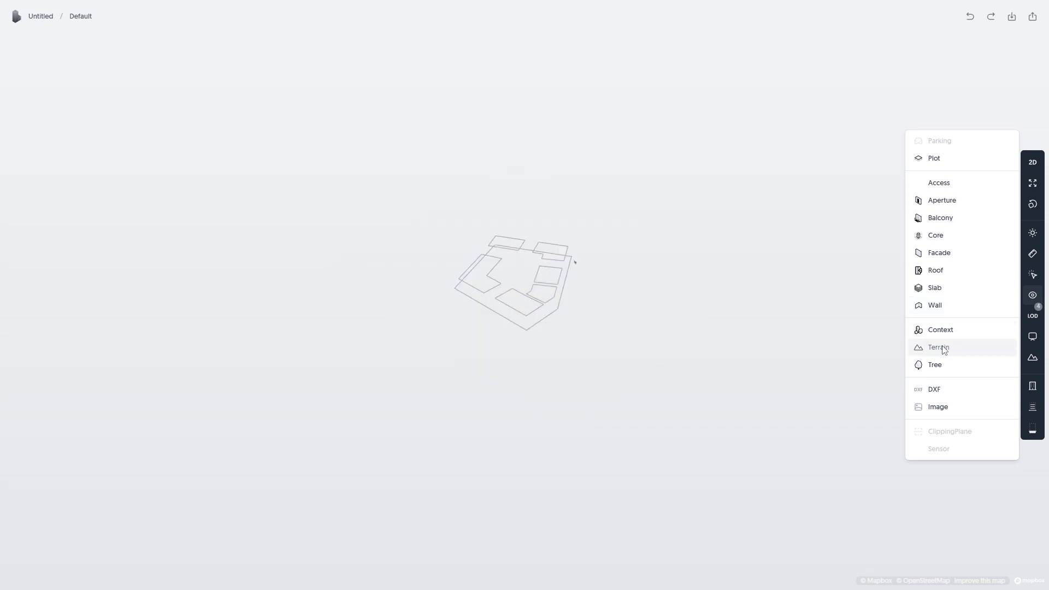
scroll(523, 271, "up", 3)
- Make the outer surface a plot, hide the Plot lines, and convert building lines to objects
left_click(524, 271)
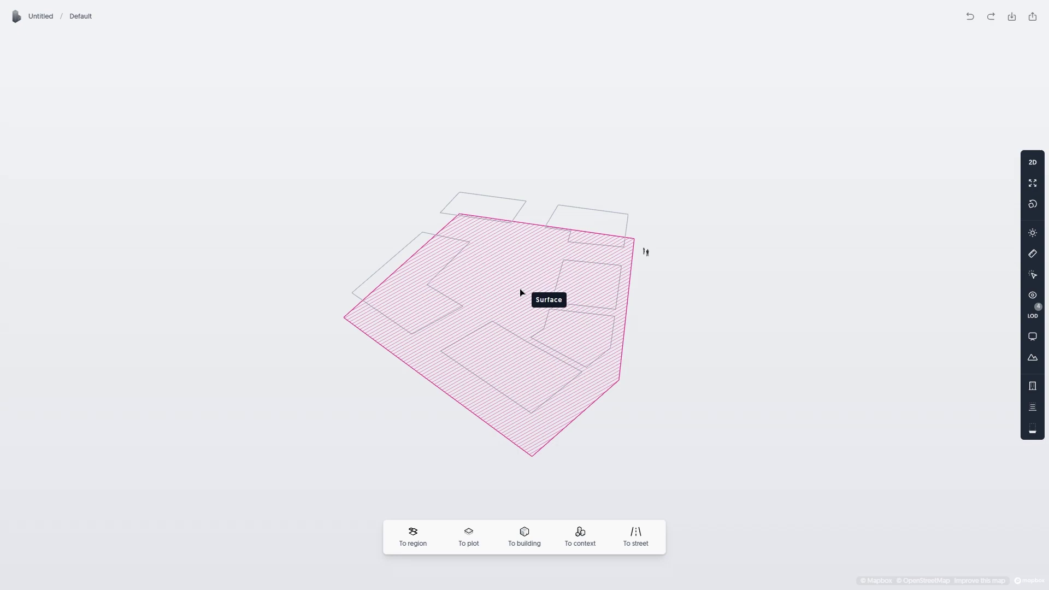
left_click(471, 536)
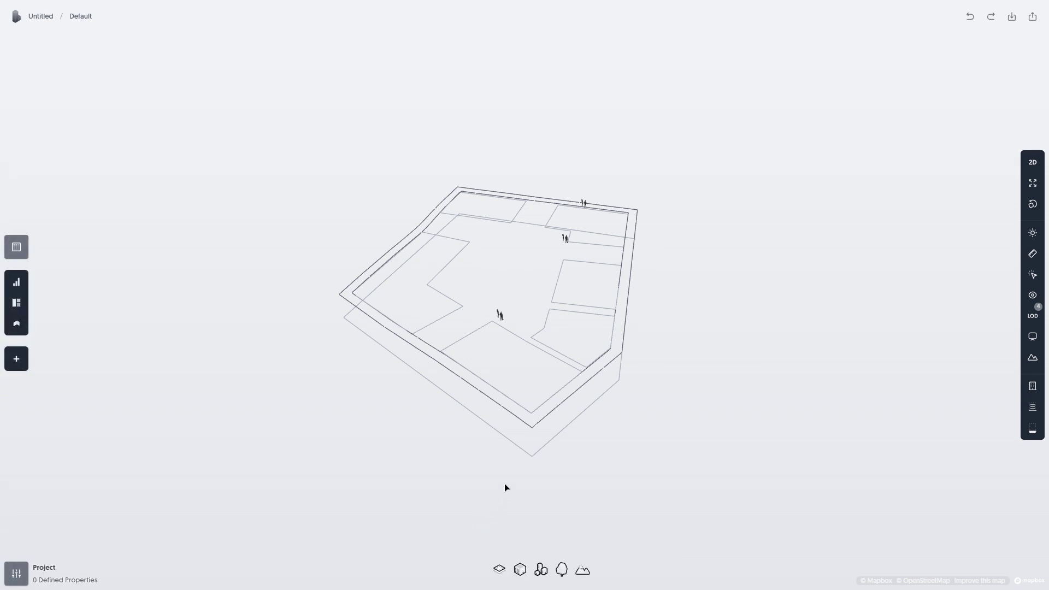
left_click(579, 314)
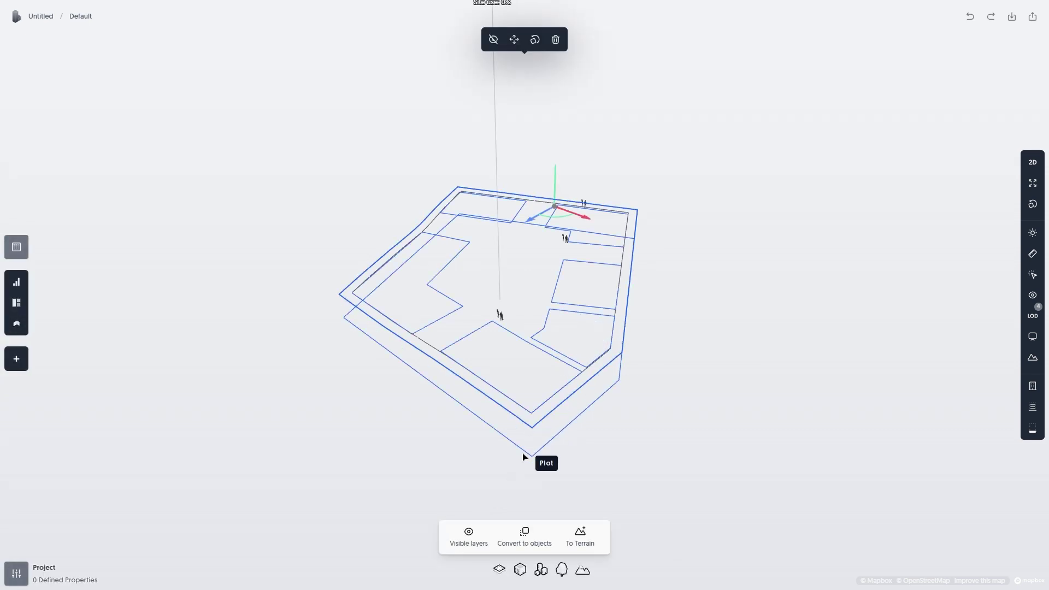
left_click(480, 536)
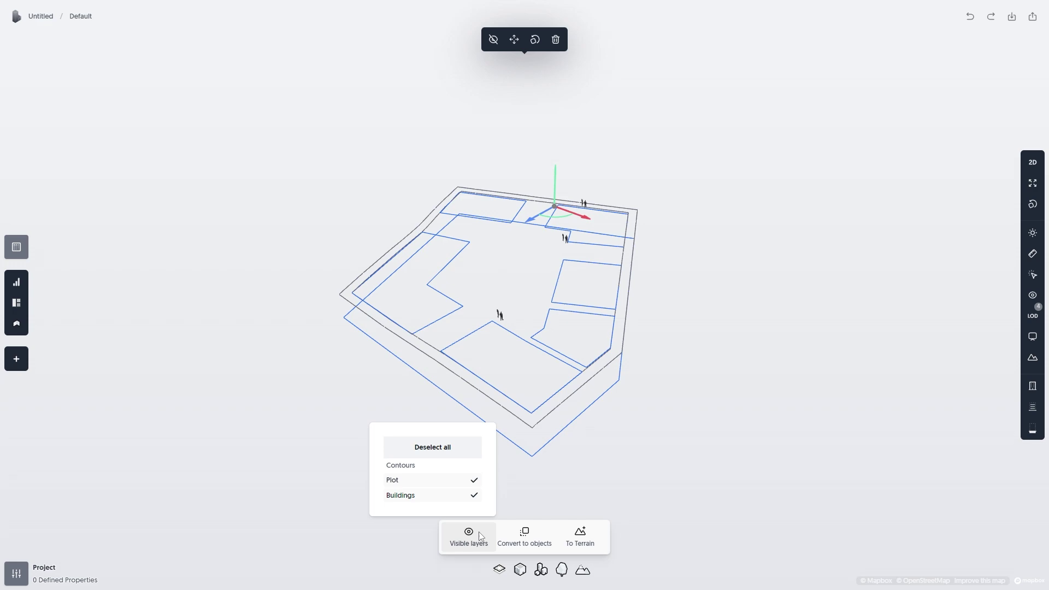
left_click(476, 482)
left_click(537, 540)
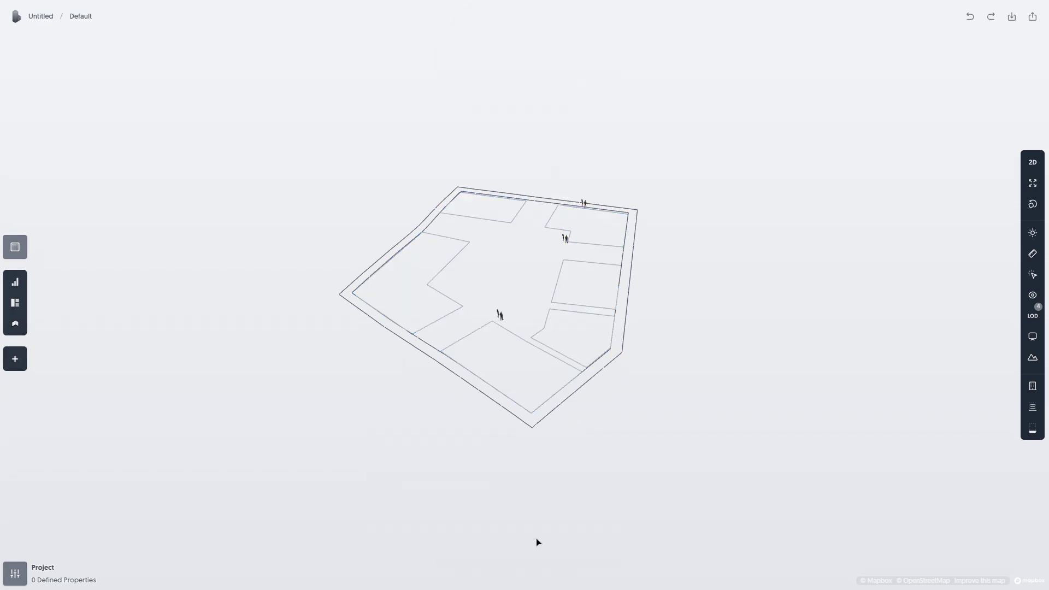
- Convert building lines to footprints and turn all six footprints into 3D buildings
left_click(581, 313)
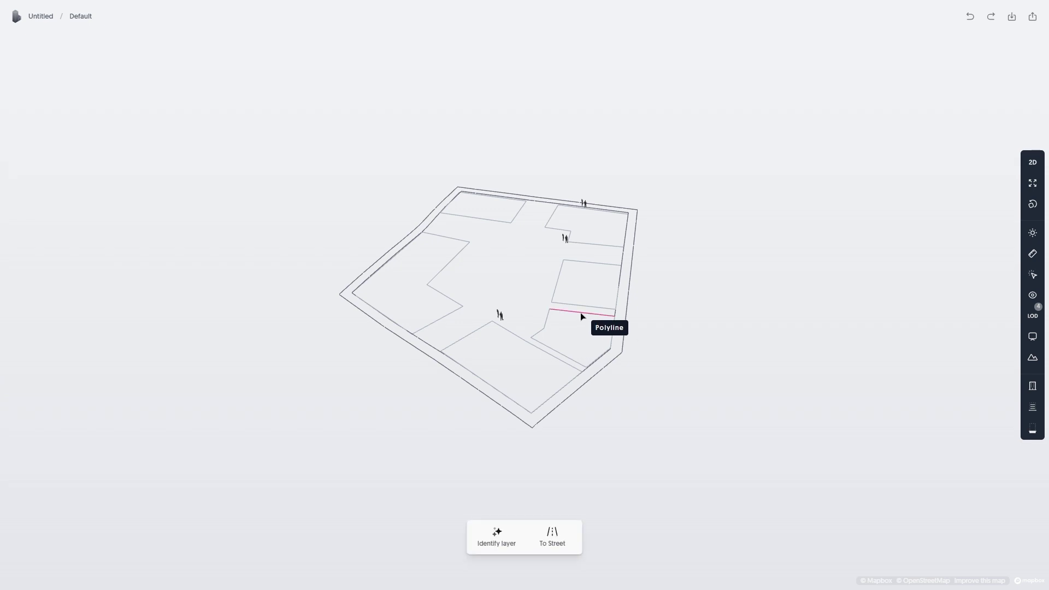
left_click(495, 532)
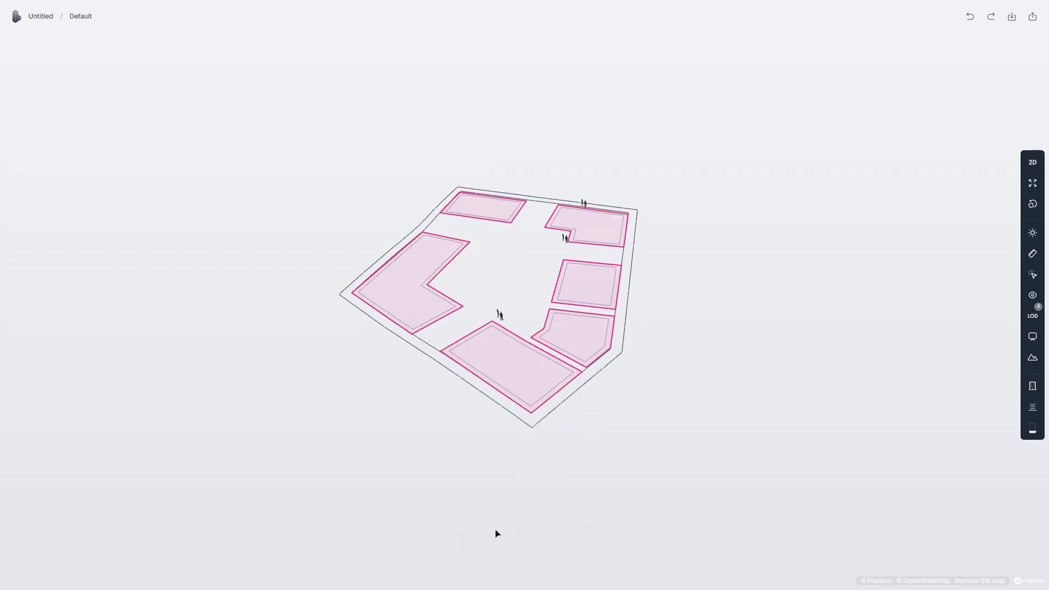
left_click(513, 377)
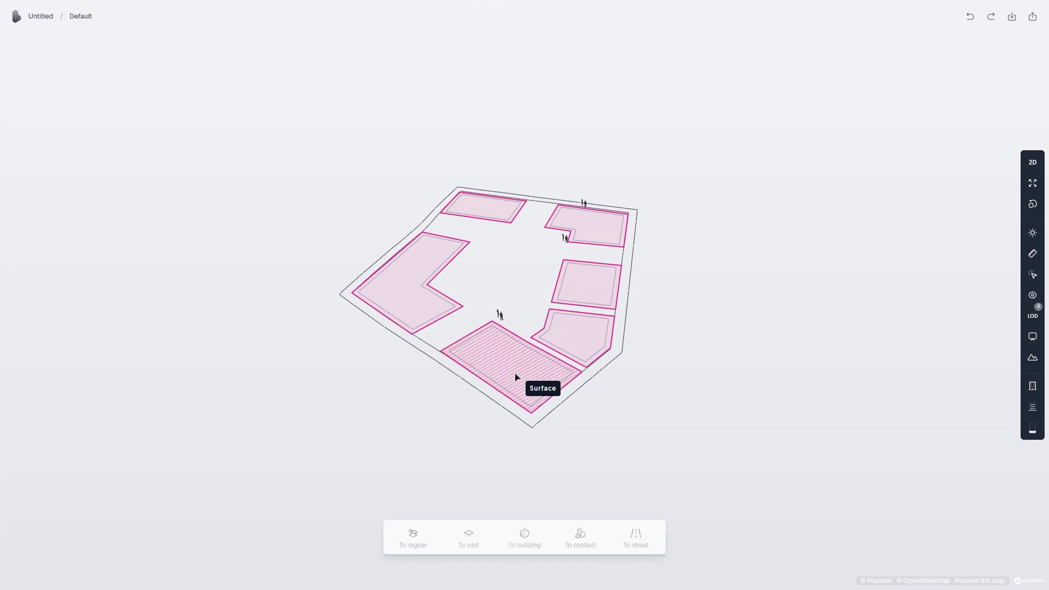
left_click(579, 331, "shift")
left_click(589, 278, "shift")
left_click(596, 232, "shift")
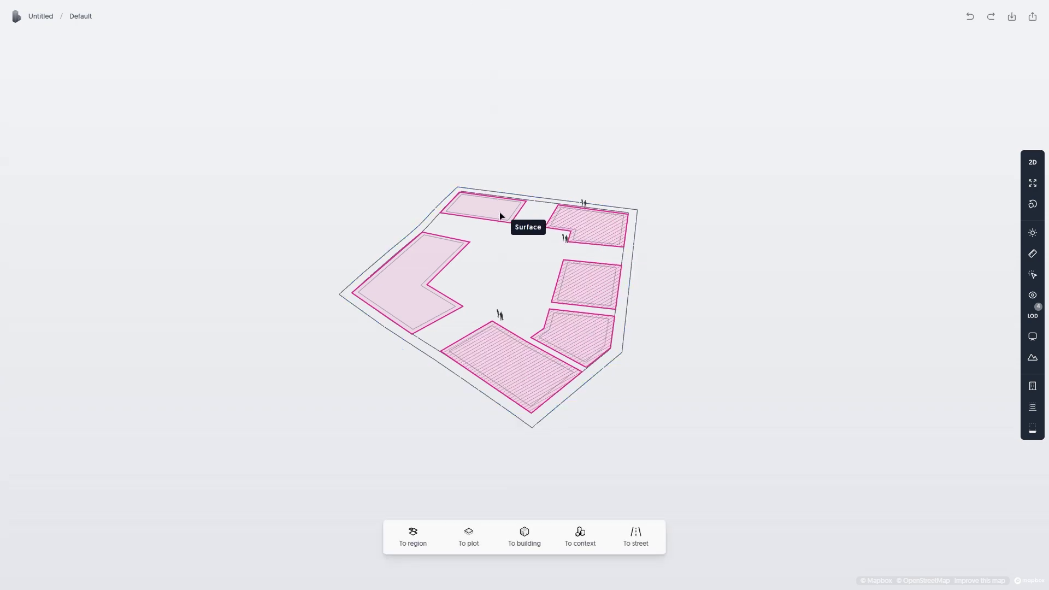
left_click(500, 216, "shift")
left_click(427, 252, "shift")
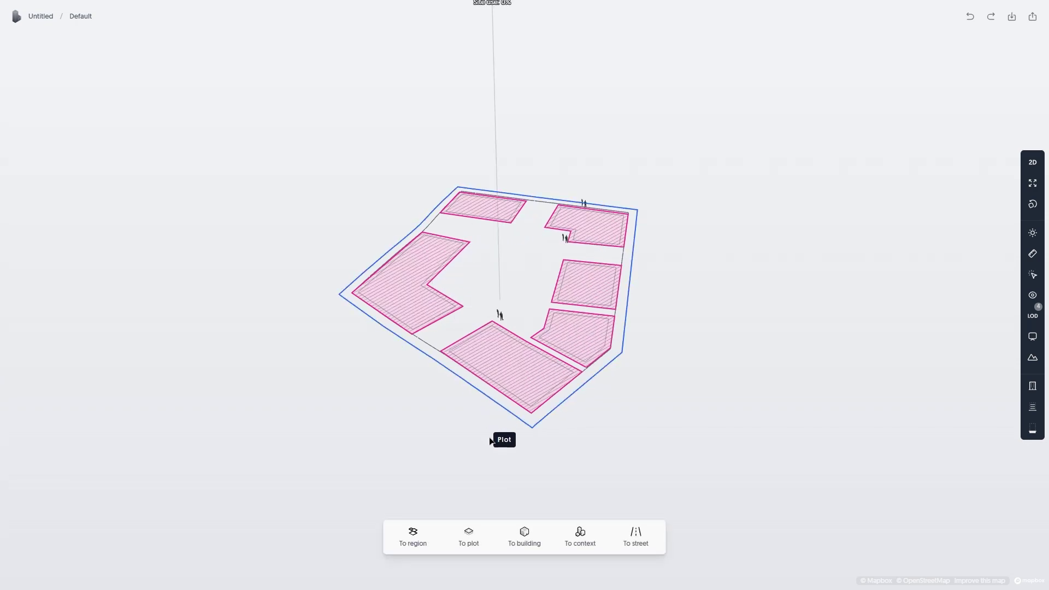
left_click(525, 538)
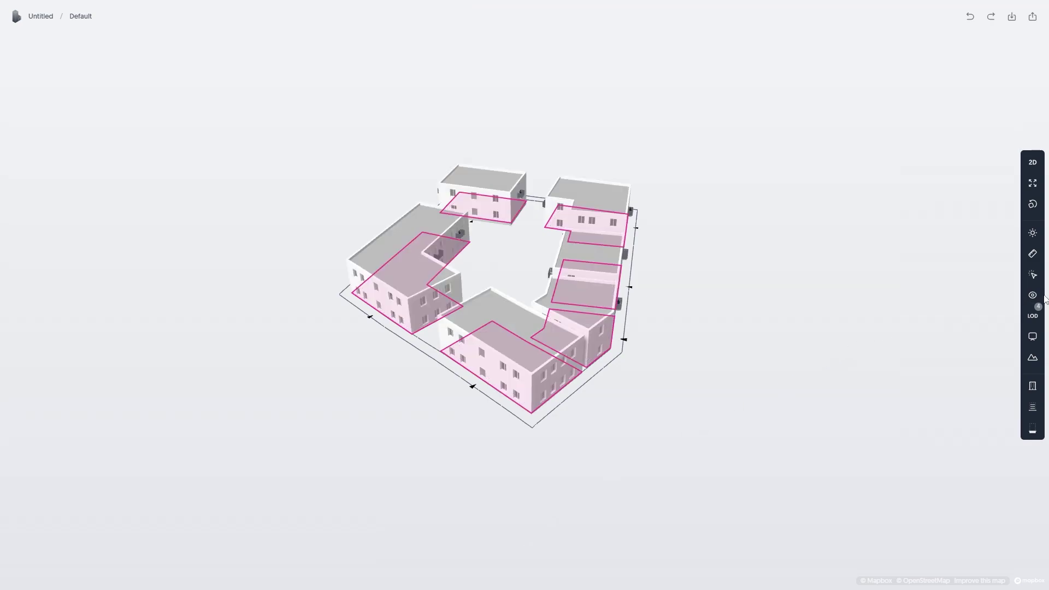
- Switch on Terrain visibility and clear the footprint selection
left_click(938, 348)
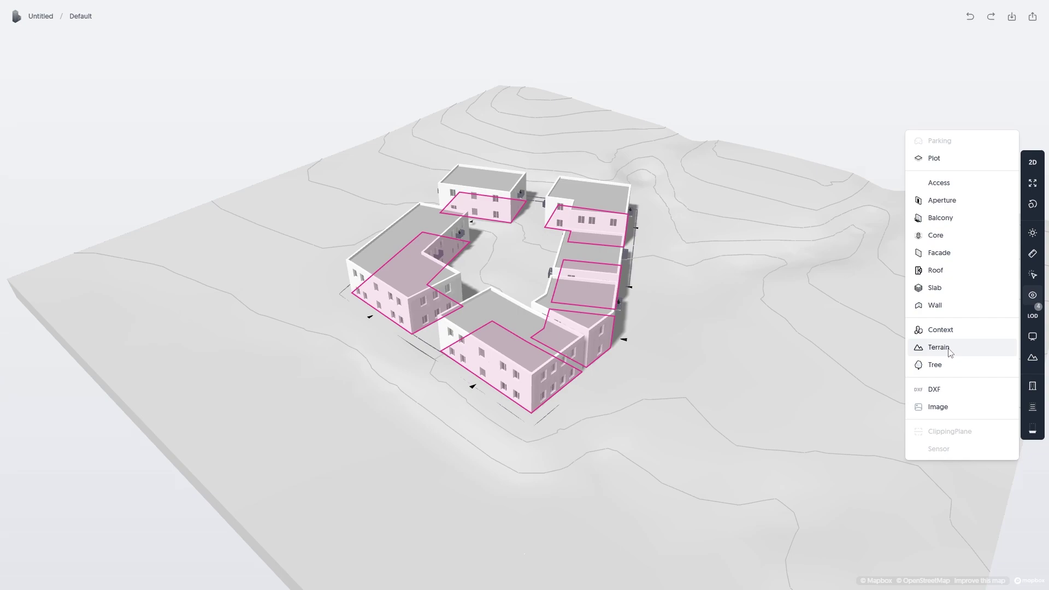
left_click(623, 395)
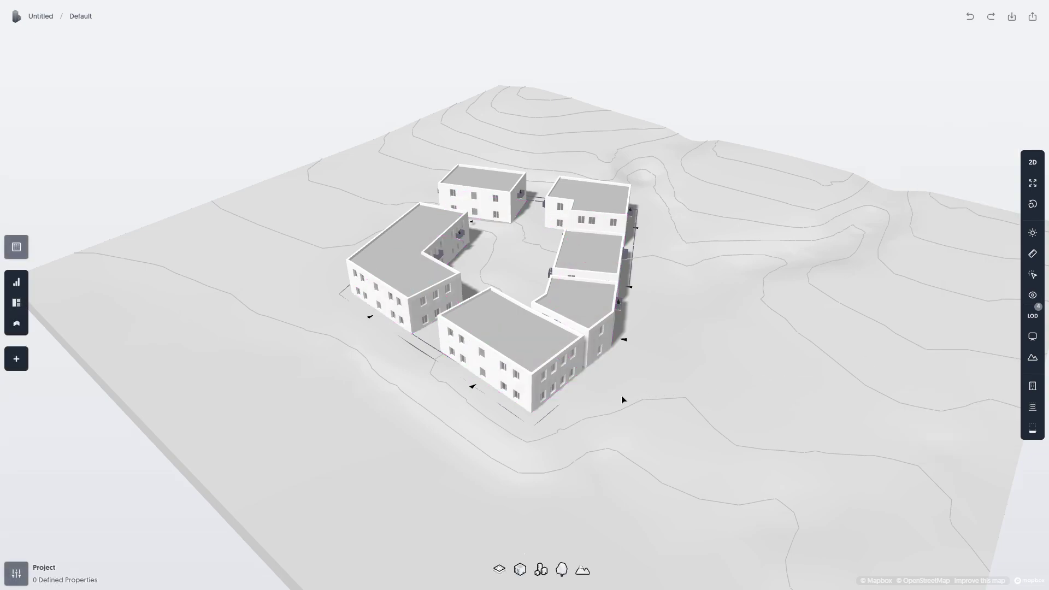